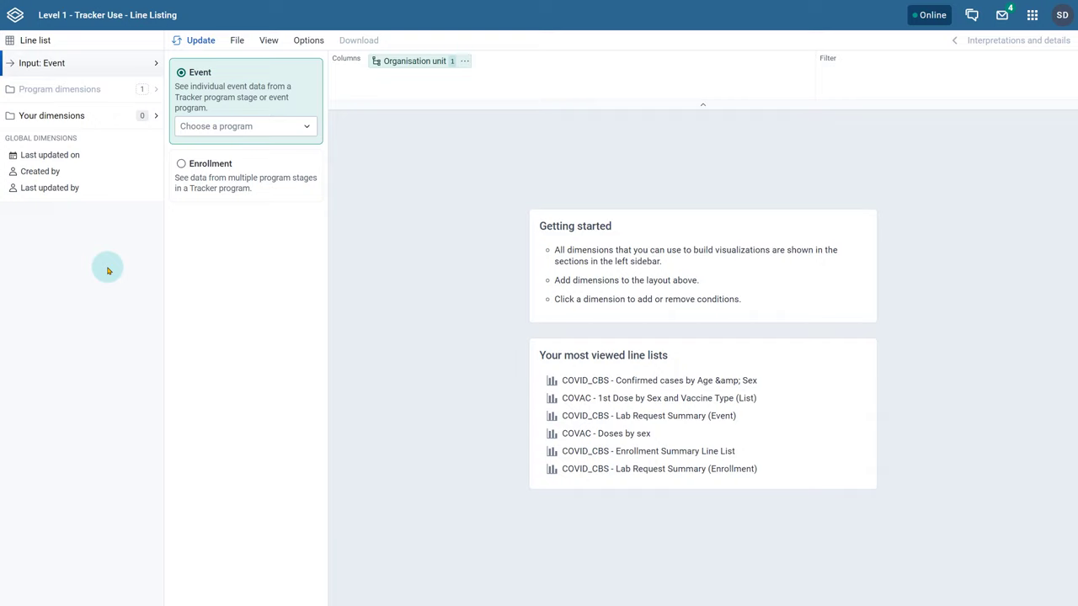
# Set the line list input to Enrollment using the COVID-19 Case-based Surveillance program
pyautogui.click(181, 163)
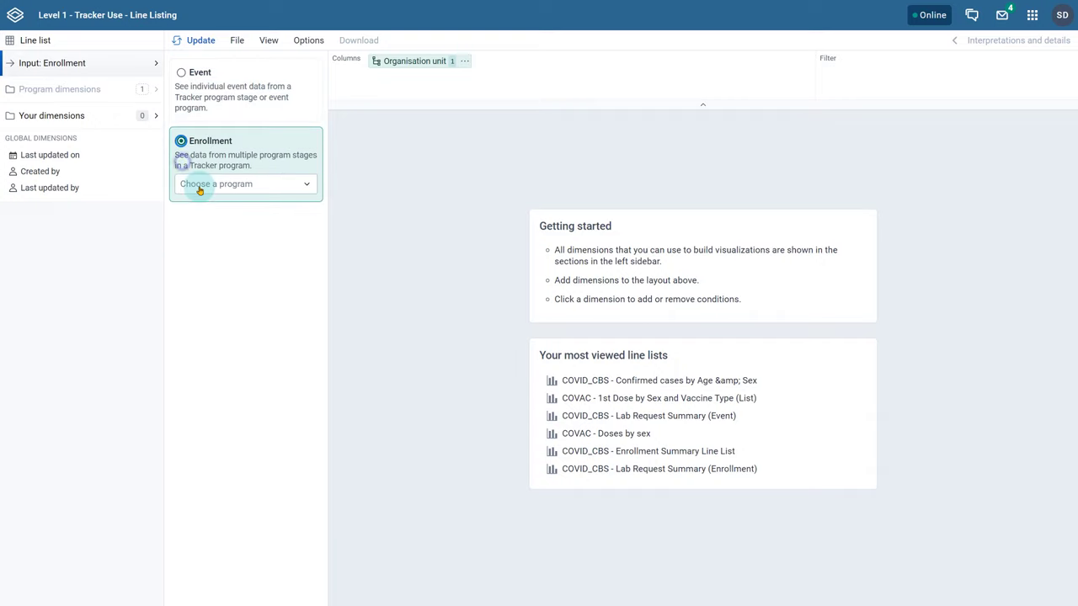
pyautogui.click(256, 195)
pyautogui.click(241, 261)
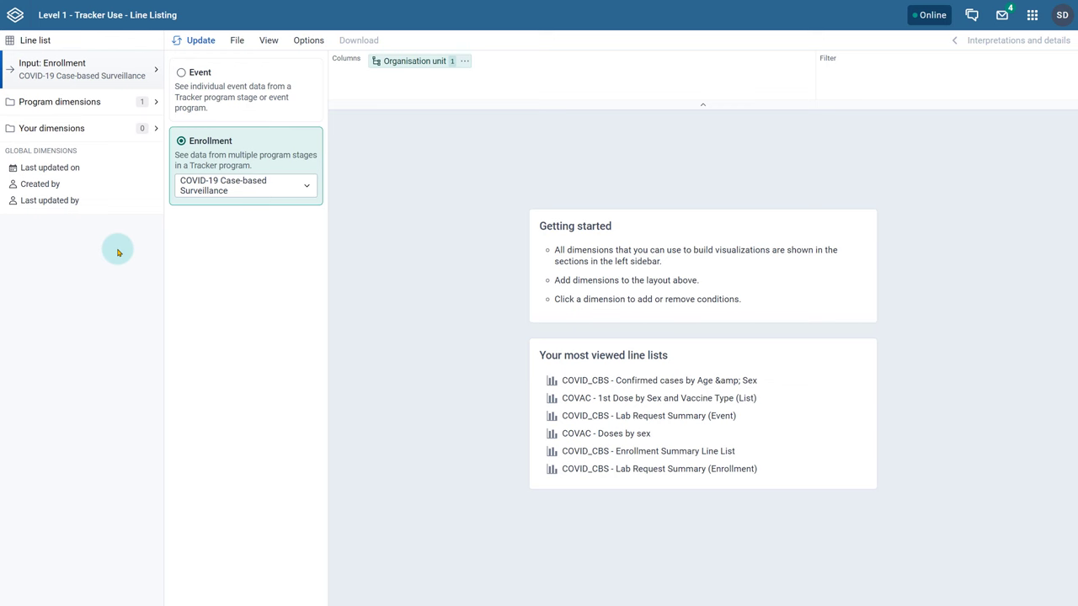
# Replace the user organisation unit with CHW Mahosot under 01 Vientiane Capital, 0001 CH Mahosot, and update the line list
pyautogui.click(102, 104)
pyautogui.click(210, 76)
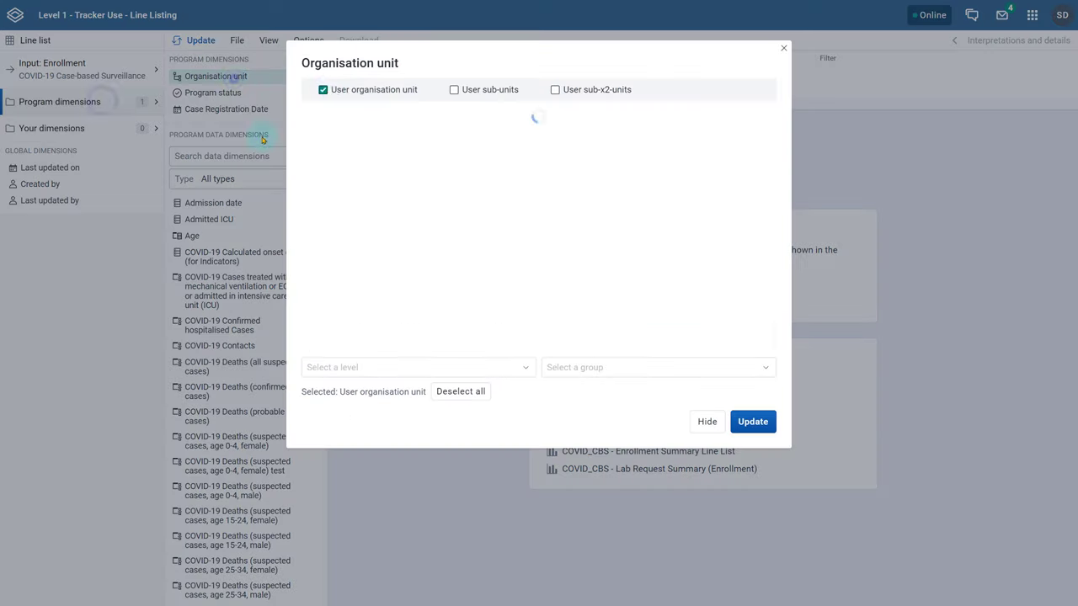
pyautogui.click(324, 89)
pyautogui.click(324, 131)
pyautogui.click(339, 147)
pyautogui.click(368, 161)
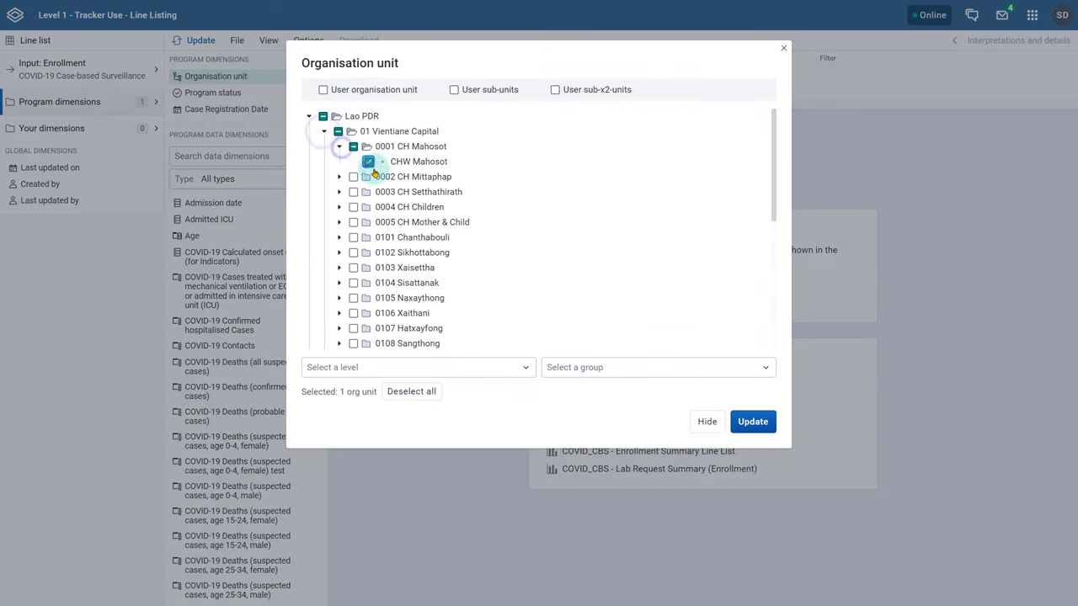
pyautogui.click(760, 432)
# Add Case Registration Date to the columns with the relative period This year
pyautogui.click(212, 109)
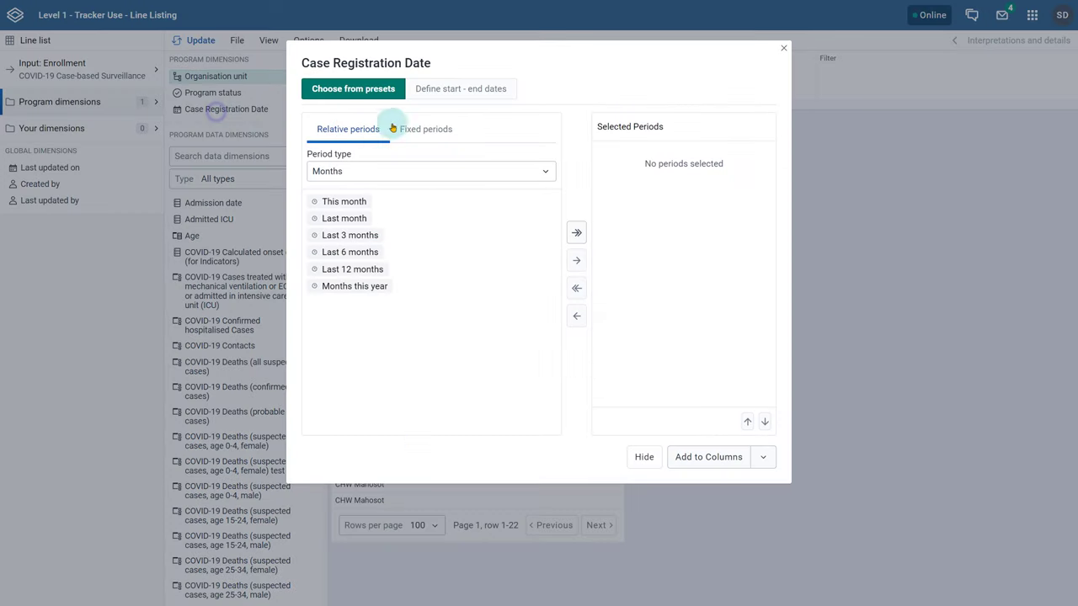
pyautogui.click(399, 171)
pyautogui.click(349, 357)
pyautogui.doubleClick(337, 202)
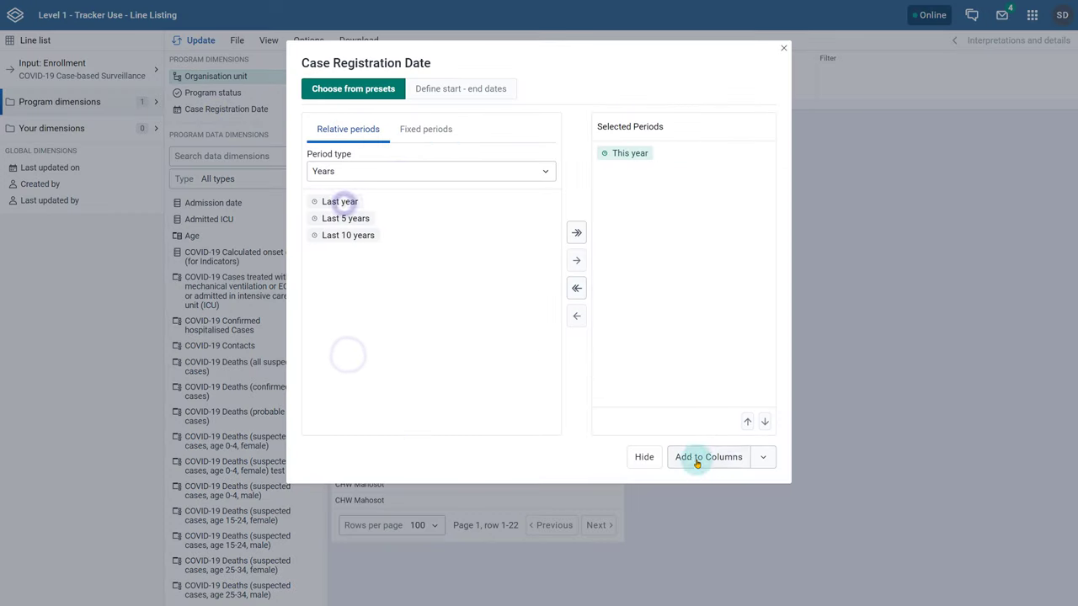
pyautogui.click(698, 458)
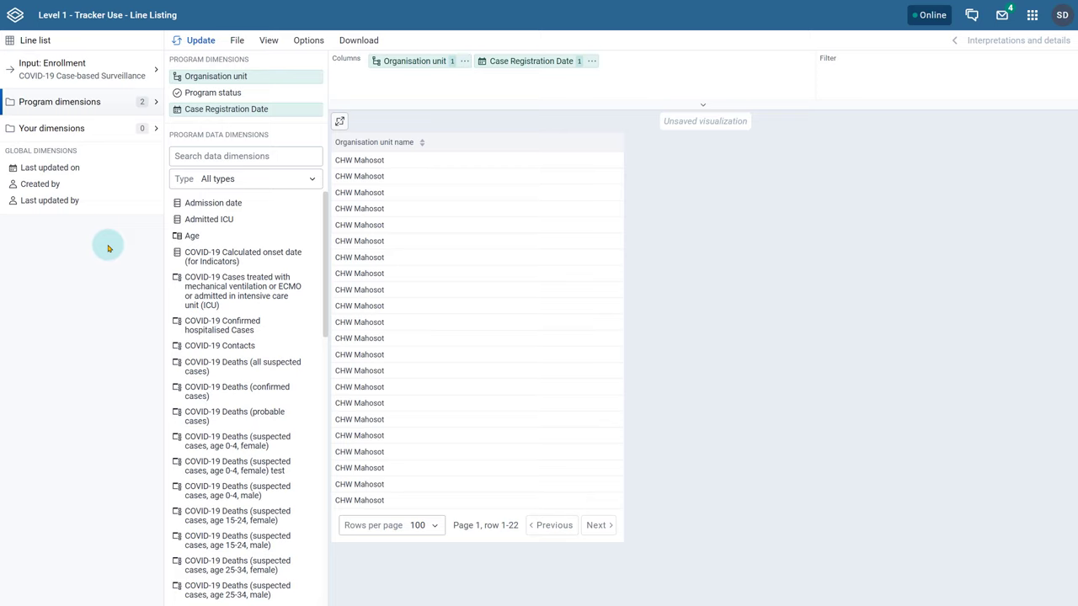
# Filter the data dimensions to program attributes and add First Name, Surname and Sex as columns
pyautogui.click(253, 180)
pyautogui.click(267, 254)
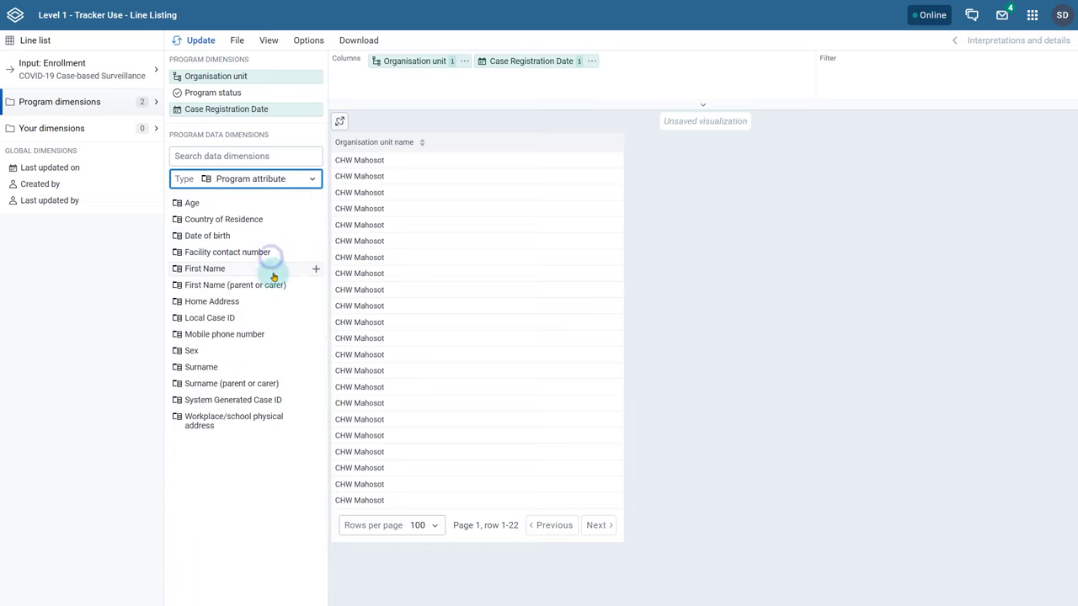
pyautogui.click(319, 272)
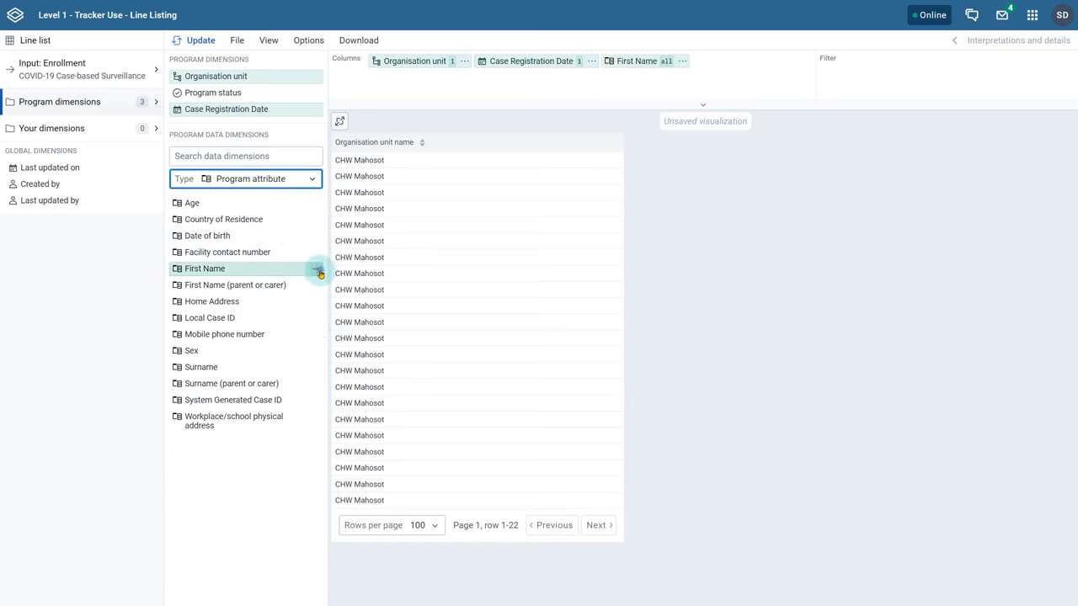
pyautogui.click(318, 367)
pyautogui.click(316, 351)
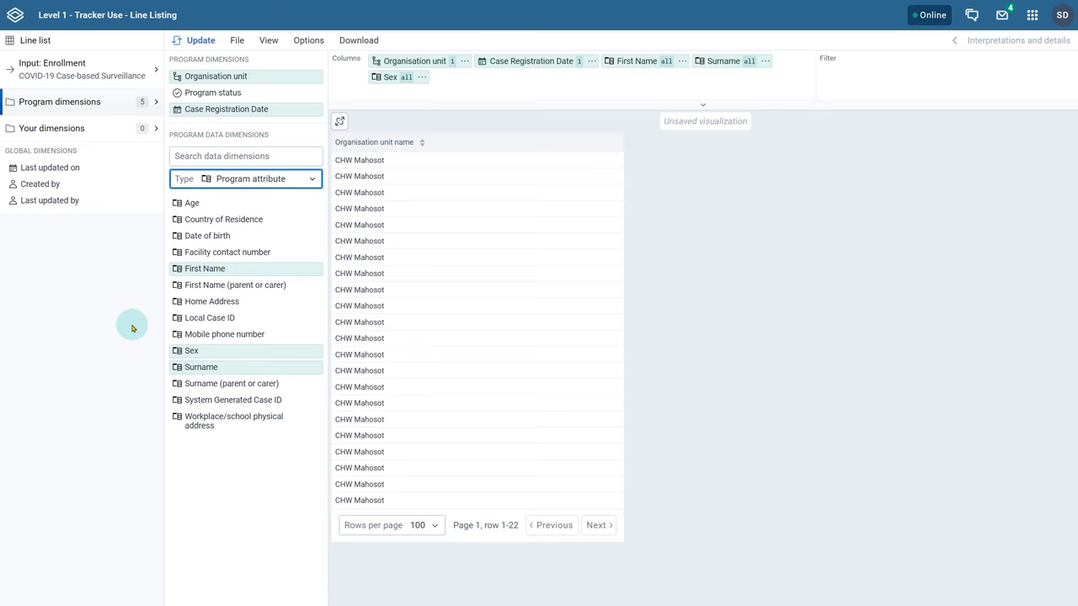
# Filter the dimensions to data elements of Stage 2 - Lab Request and add Lab Test Reason as a column
pyautogui.click(268, 179)
pyautogui.click(240, 230)
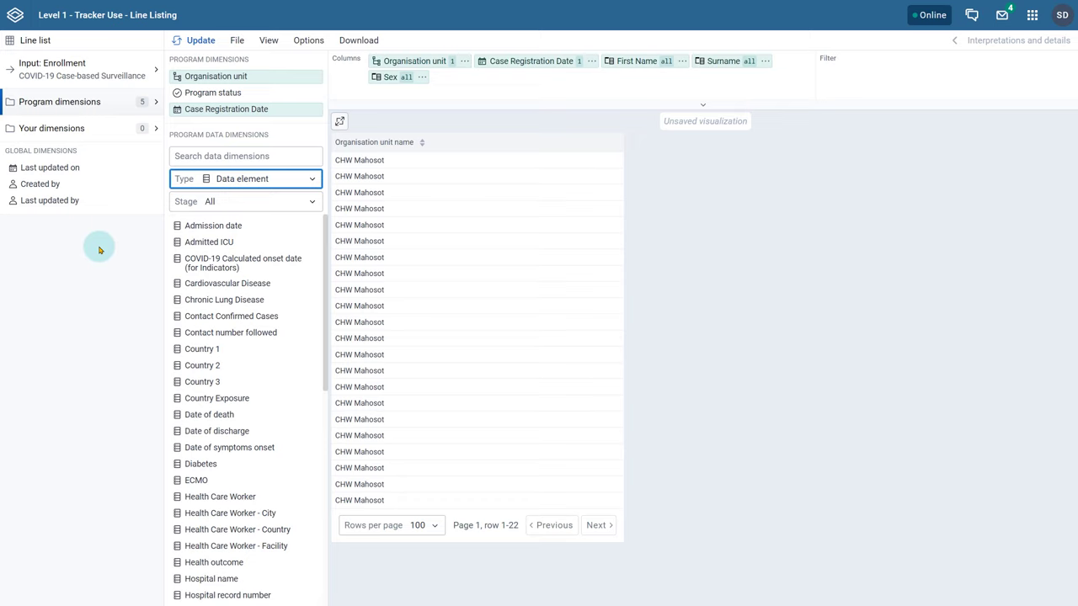
pyautogui.click(269, 202)
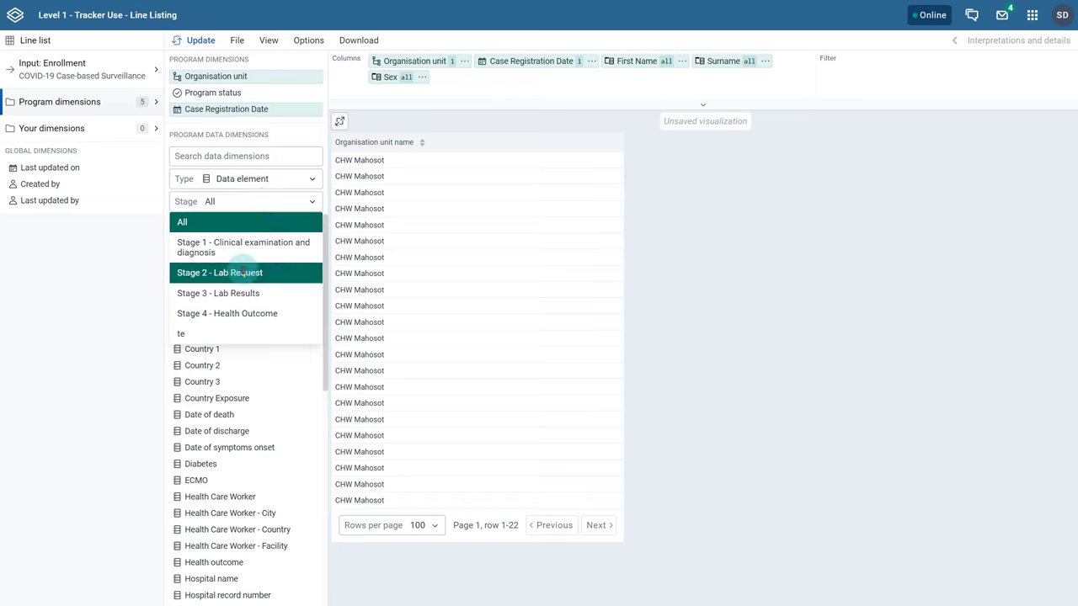
pyautogui.click(243, 273)
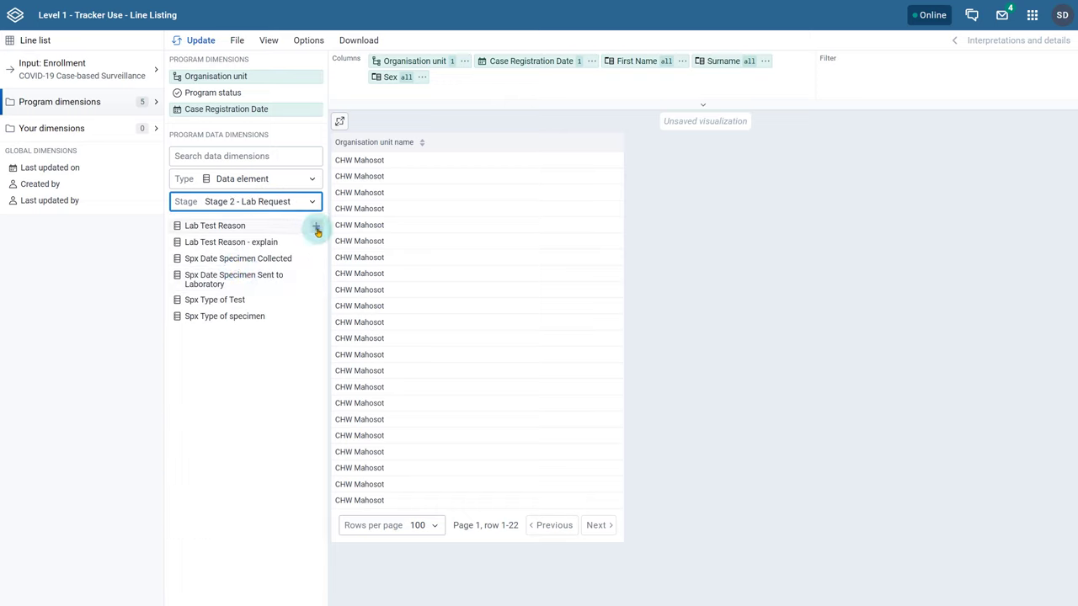
pyautogui.click(315, 225)
# Add Spx Type of Test and Lab Test Result from Stage 3 - Lab Results as columns
pyautogui.click(310, 202)
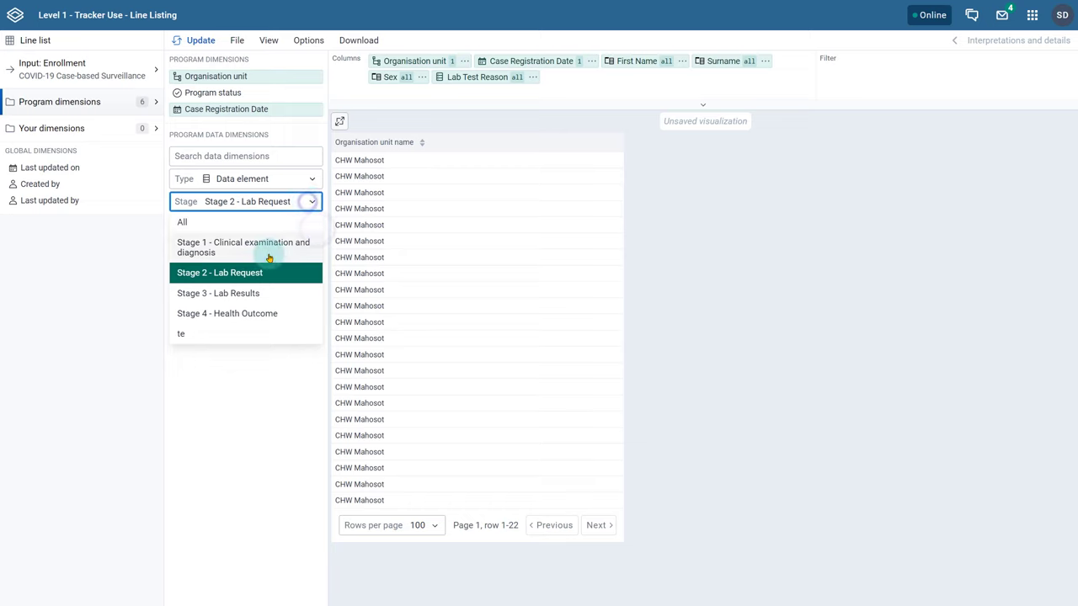
pyautogui.click(250, 296)
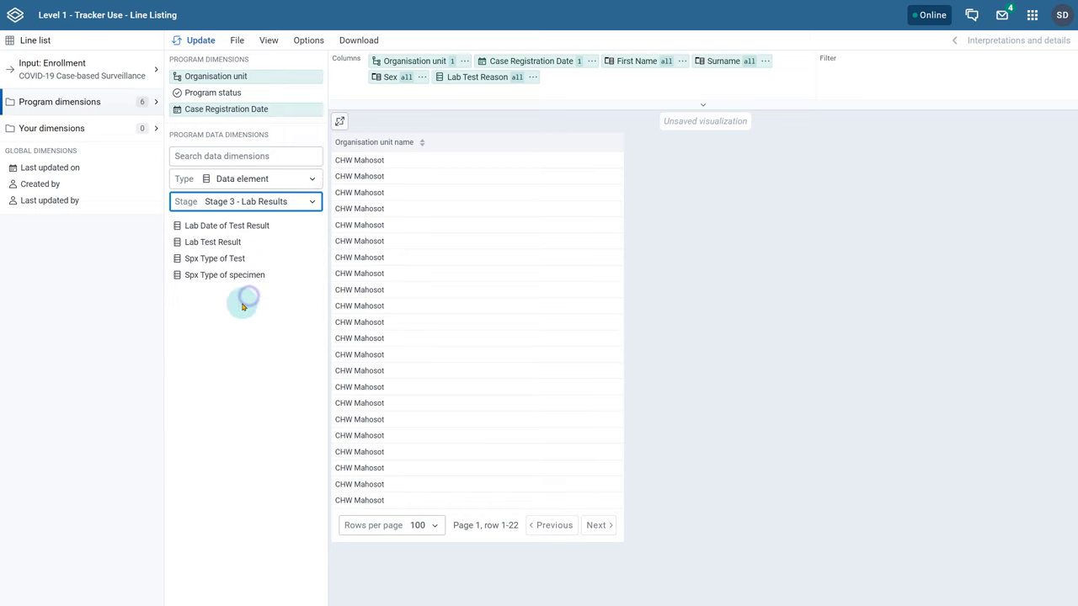
pyautogui.click(313, 259)
pyautogui.click(318, 244)
# Add Health outcome from Stage 4 - Health Outcome as a column and update the line list
pyautogui.click(311, 202)
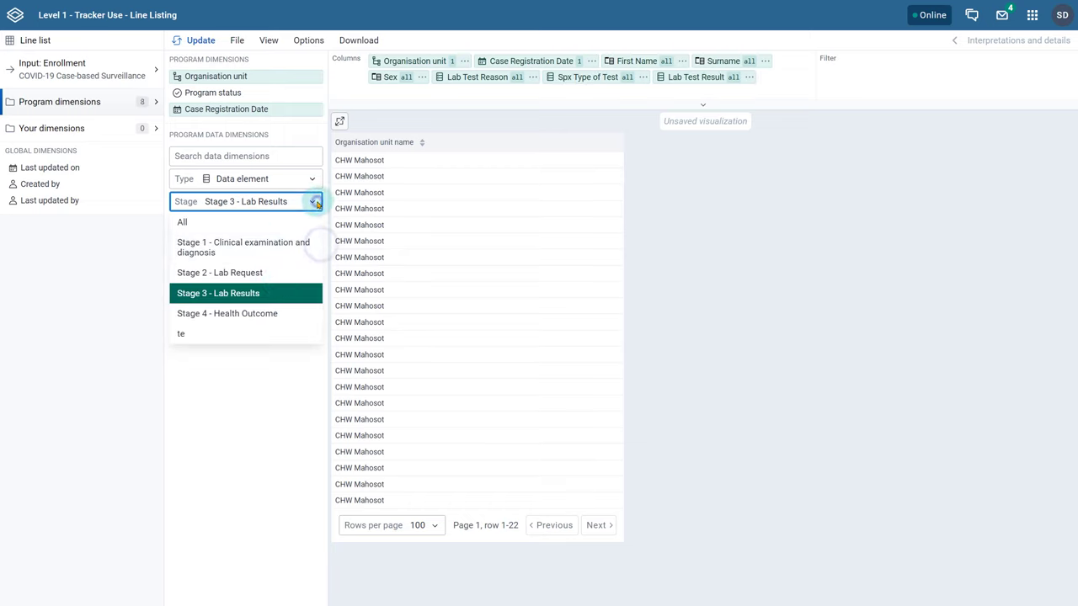
pyautogui.click(270, 312)
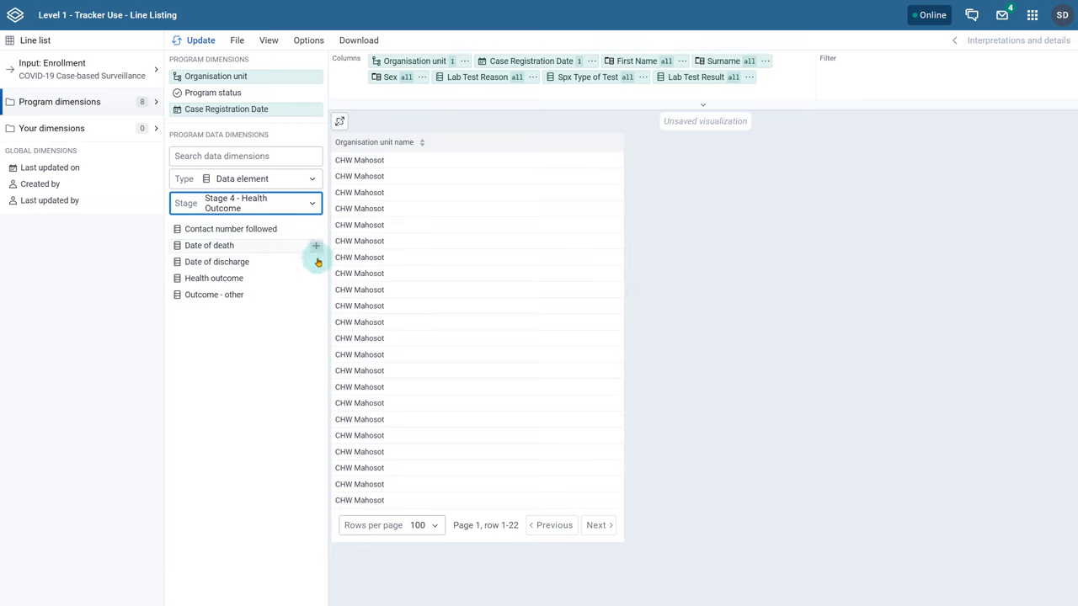
pyautogui.click(317, 280)
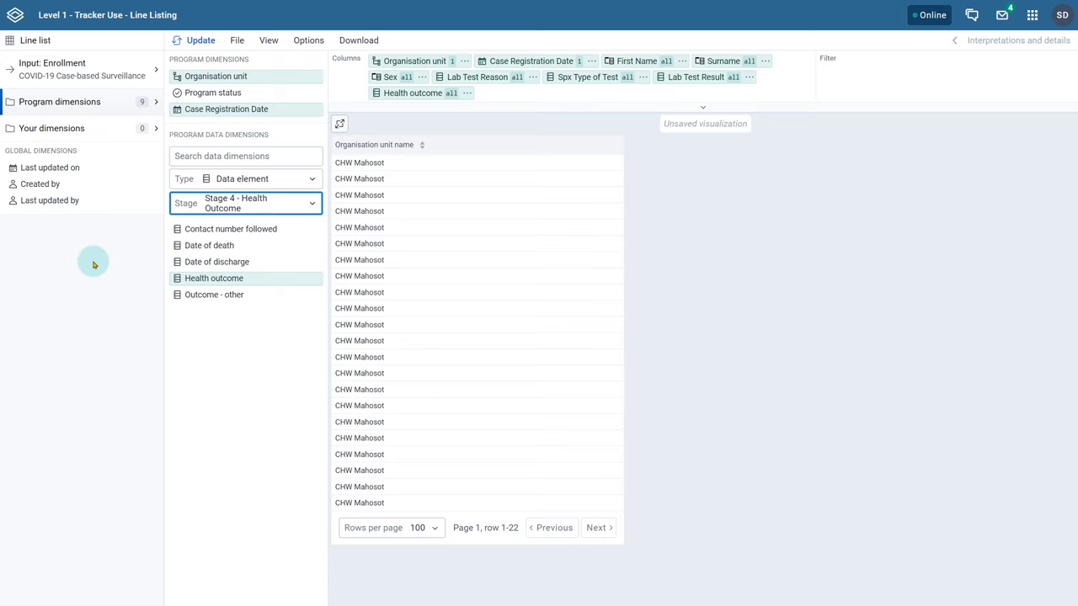
pyautogui.click(93, 265)
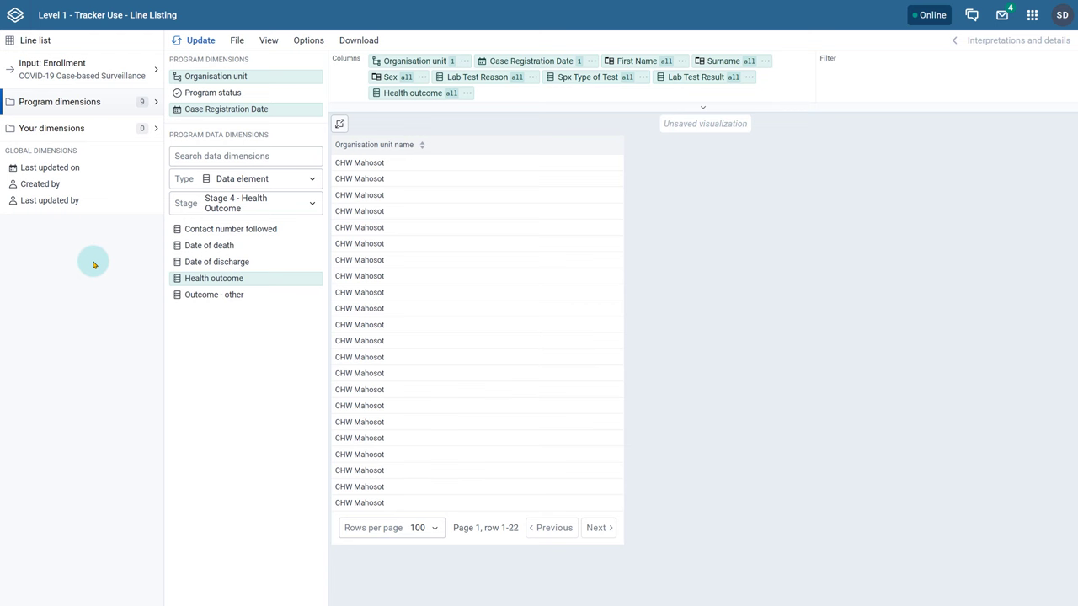
pyautogui.click(189, 41)
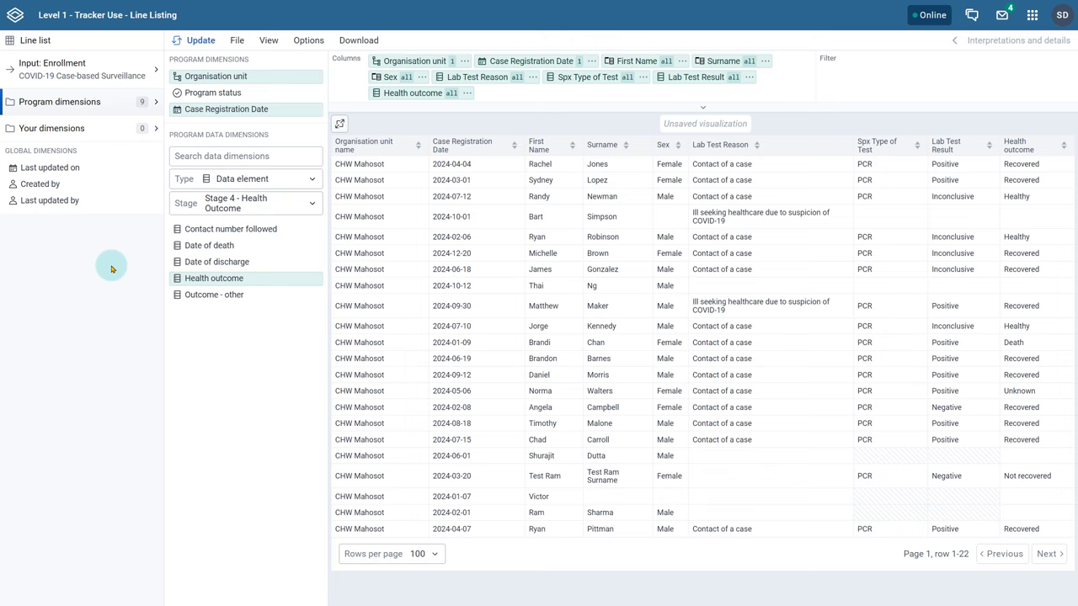
# Set Lab Test Reason to show values from the 2 most recent repeated events and update the line list
pyautogui.click(484, 77)
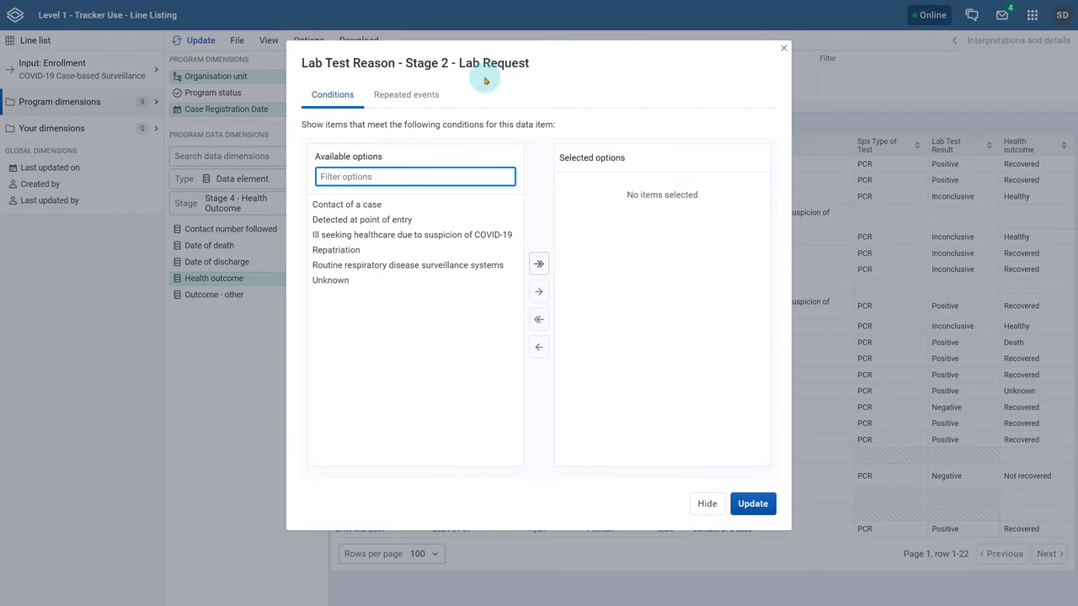
pyautogui.click(434, 96)
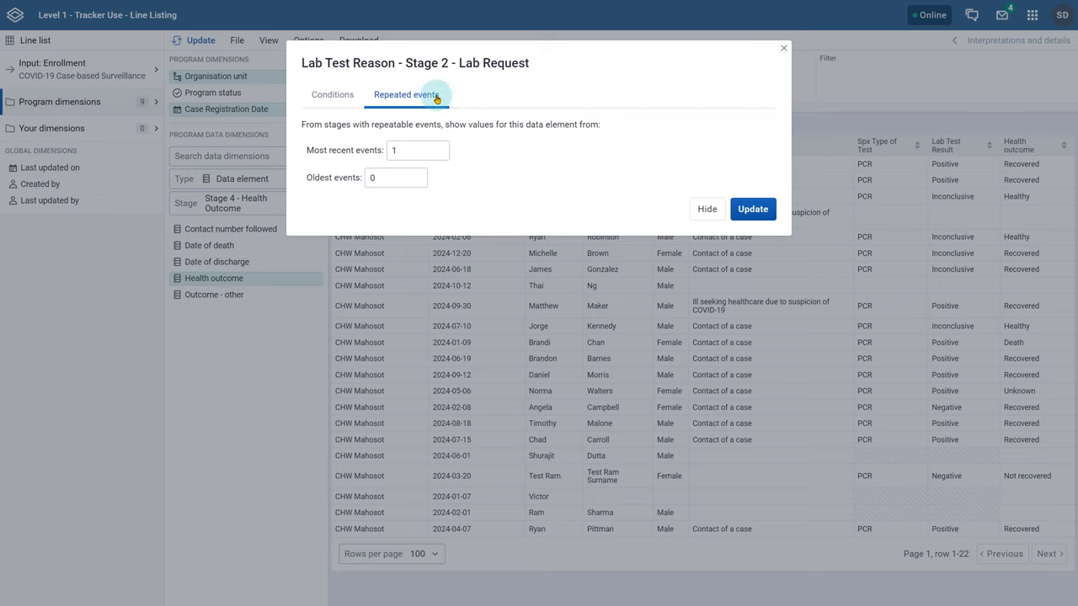
pyautogui.click(444, 147)
pyautogui.click(753, 211)
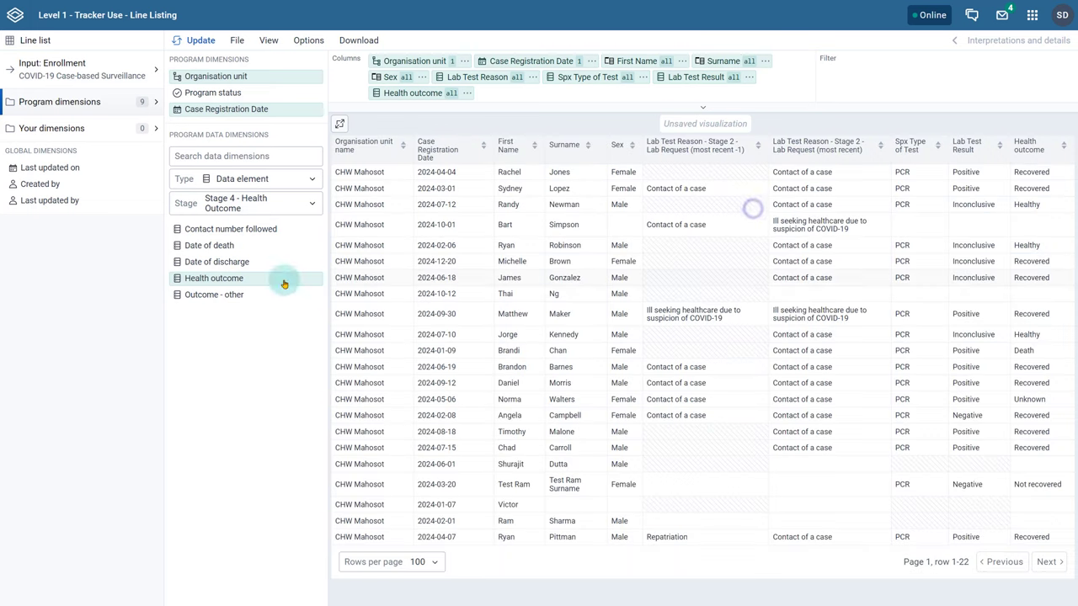